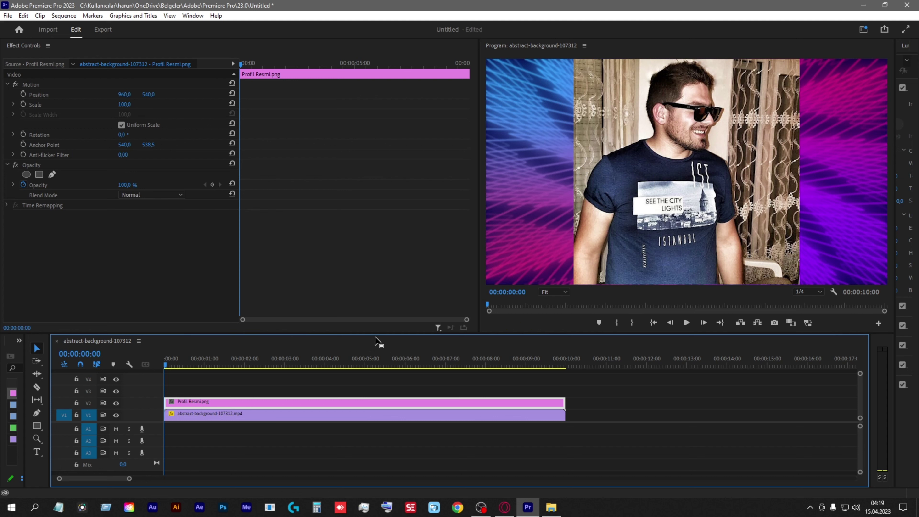
Turn off Opacity keyframing on the Profil Resmi photo, clearing its fade animation.
{"action": "left_click", "coordinate": [24, 184]}
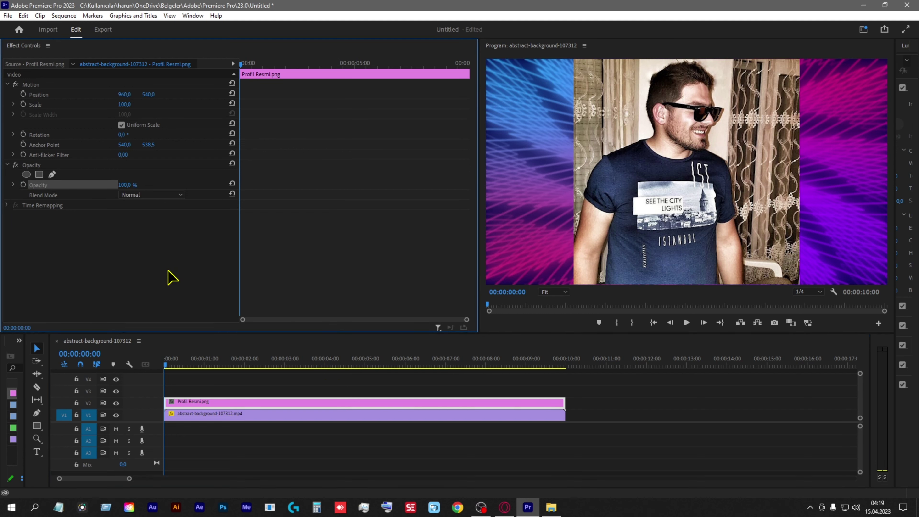
{"action": "left_click", "coordinate": [171, 277]}
{"action": "left_click", "coordinate": [183, 403]}
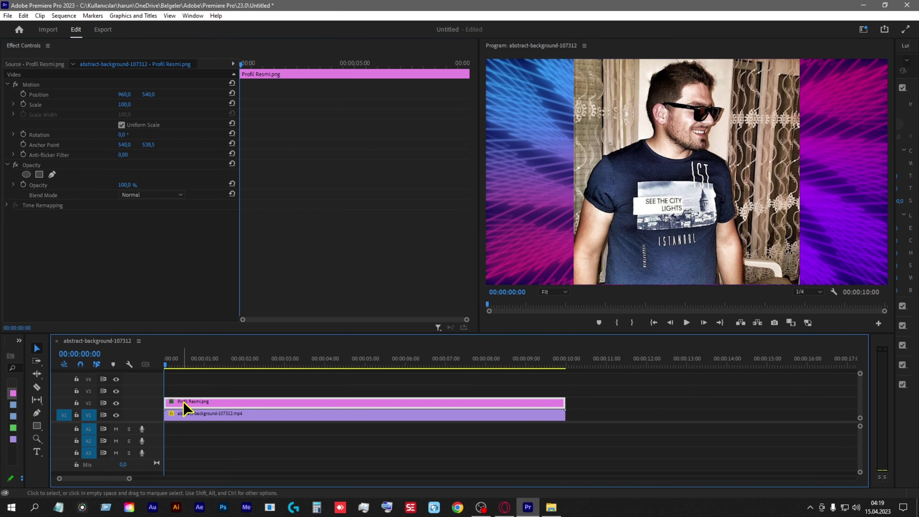
Scrub through the sequence, return to the start and preview playback.
{"action": "left_click_drag", "start_coordinate": [378, 363], "coordinate": [430, 365]}
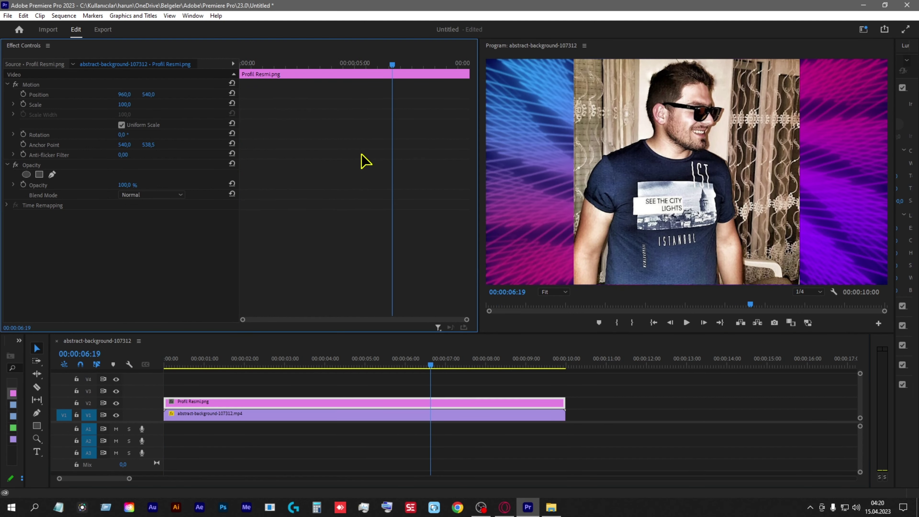
{"action": "key", "text": "Home"}
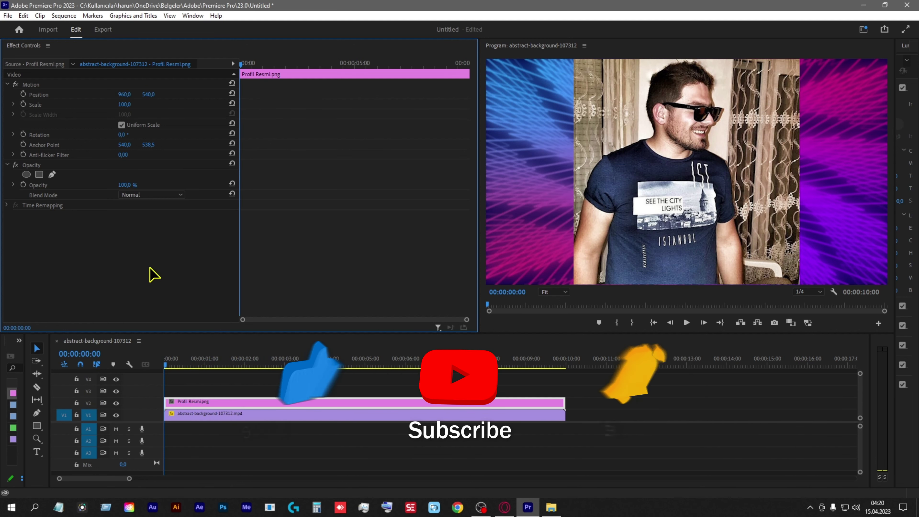
{"action": "left_click", "coordinate": [687, 322]}
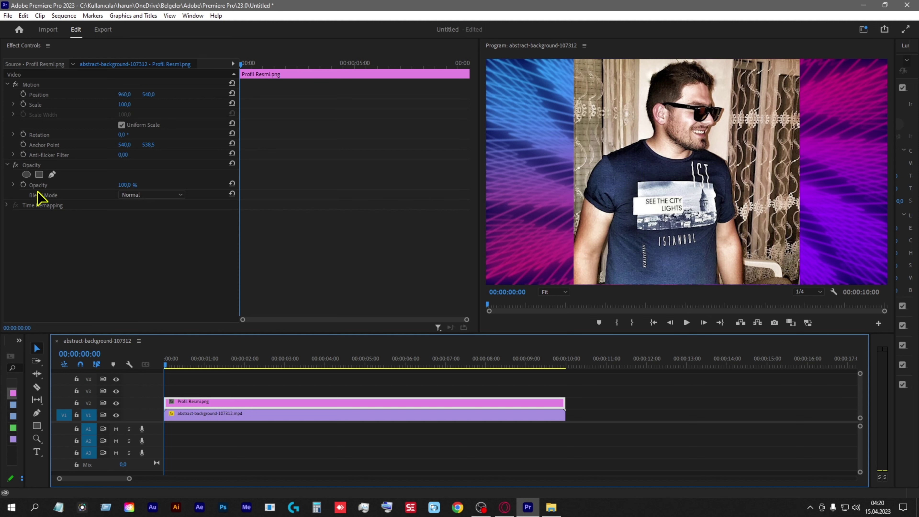
Enable Scale and Opacity keyframes and at 1:00 set Scale 93 and Opacity 0%.
{"action": "left_click", "coordinate": [23, 104]}
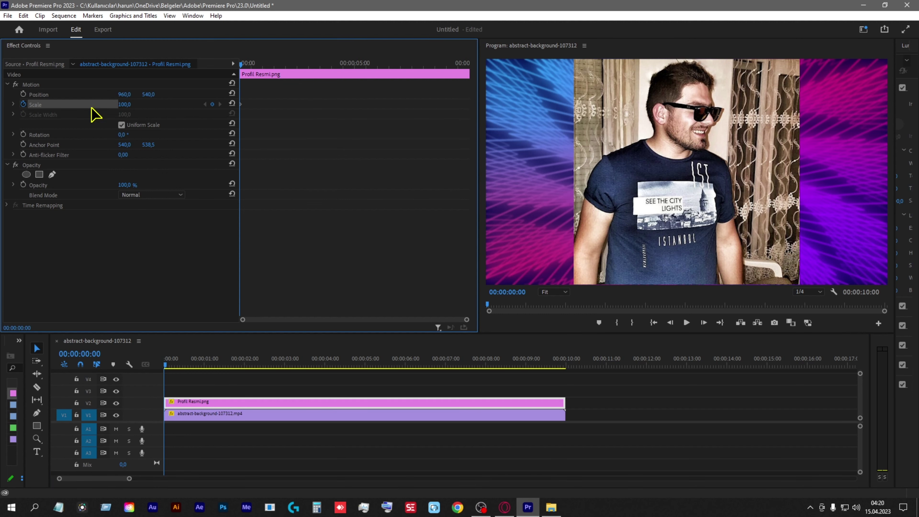
{"action": "left_click", "coordinate": [24, 184]}
{"action": "left_click_drag", "start_coordinate": [256, 65], "coordinate": [264, 71]}
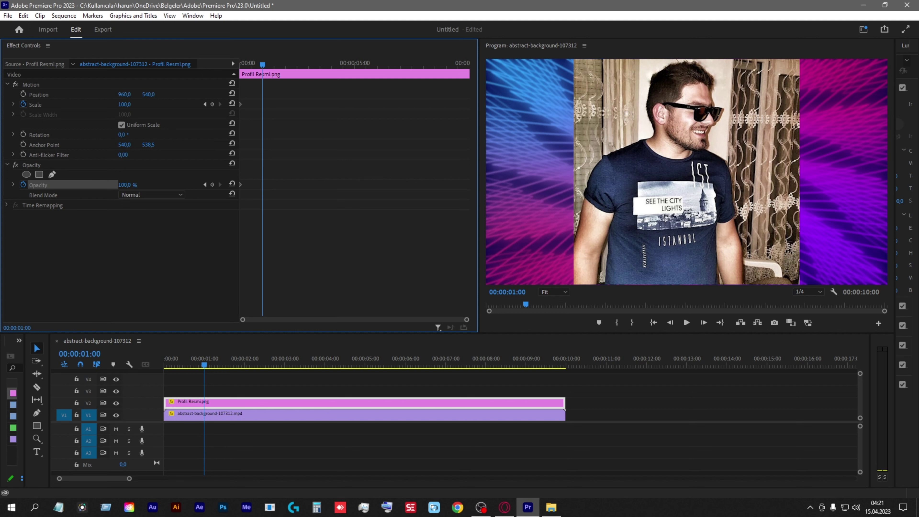
{"action": "left_click_drag", "start_coordinate": [124, 105], "coordinate": [116, 104]}
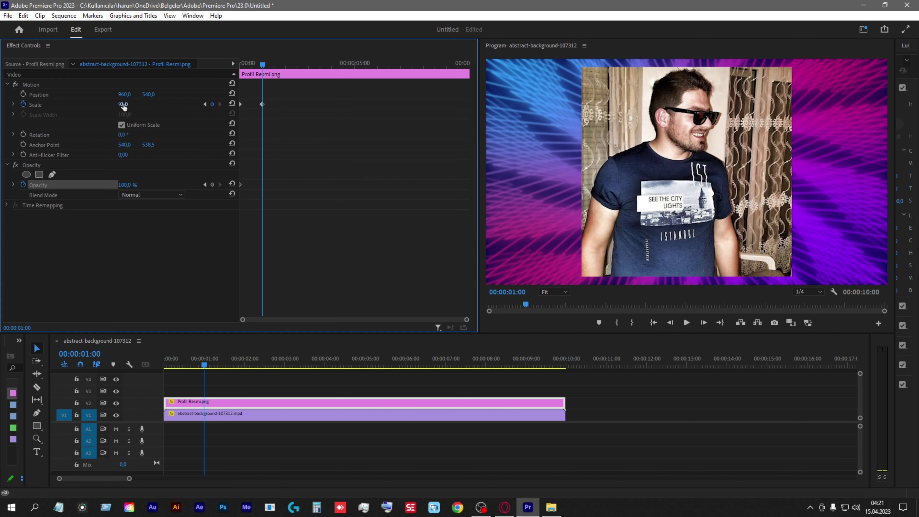
{"action": "left_click_drag", "start_coordinate": [125, 184], "coordinate": [84, 184]}
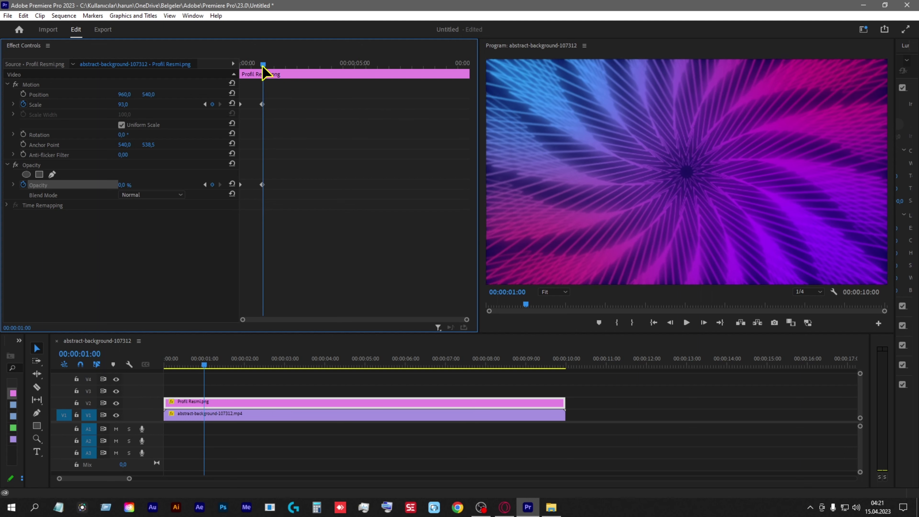
At 2:10, bring the photo back to Scale 100 and Opacity 100%.
{"action": "left_click_drag", "start_coordinate": [264, 65], "coordinate": [285, 68]}
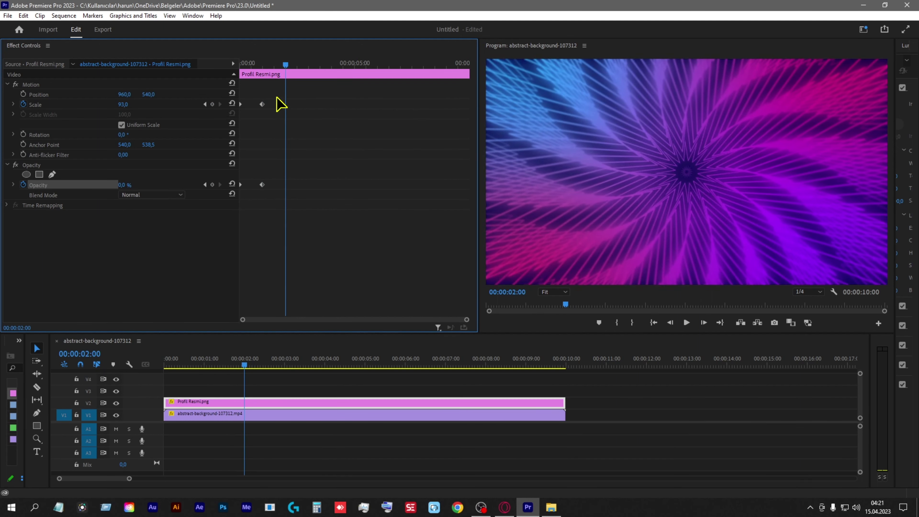
{"action": "mouse_move", "coordinate": [123, 104]}
{"action": "left_mouse_down"}
{"action": "mouse_move", "coordinate": [151, 104]}
{"action": "mouse_move", "coordinate": [121, 105]}
{"action": "left_mouse_up"}
{"action": "left_click", "coordinate": [232, 103]}
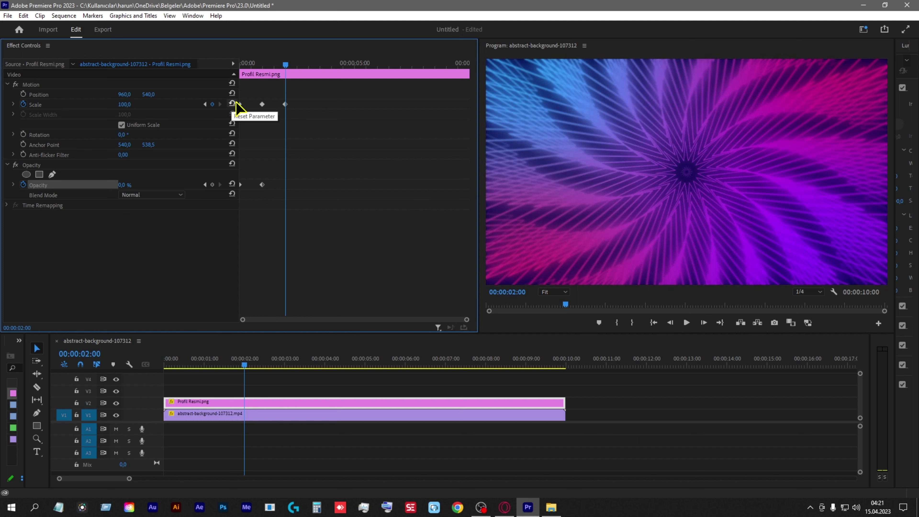
{"action": "left_click_drag", "start_coordinate": [125, 184], "coordinate": [152, 184]}
{"action": "left_click_drag", "start_coordinate": [566, 304], "coordinate": [579, 304]}
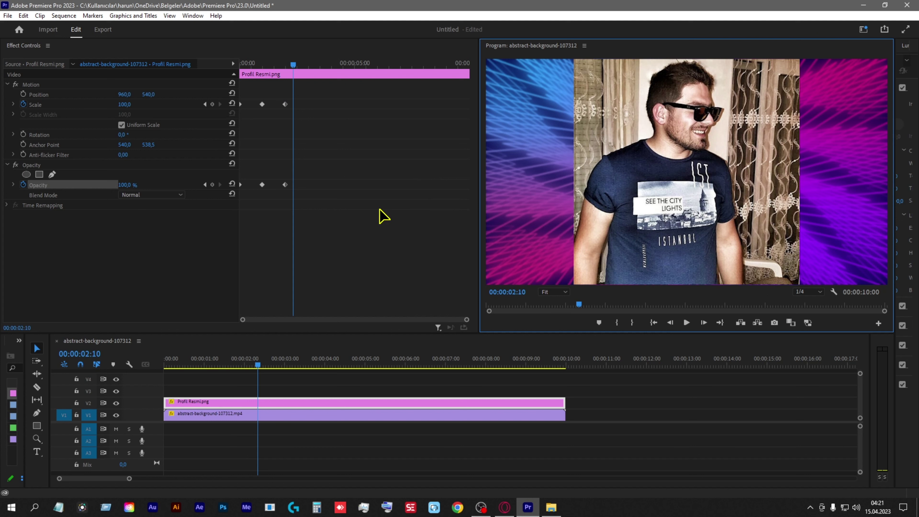
Select all Scale and Opacity keyframes and repeat the pulse from the three-second mark.
{"action": "left_click_drag", "start_coordinate": [378, 209], "coordinate": [240, 109]}
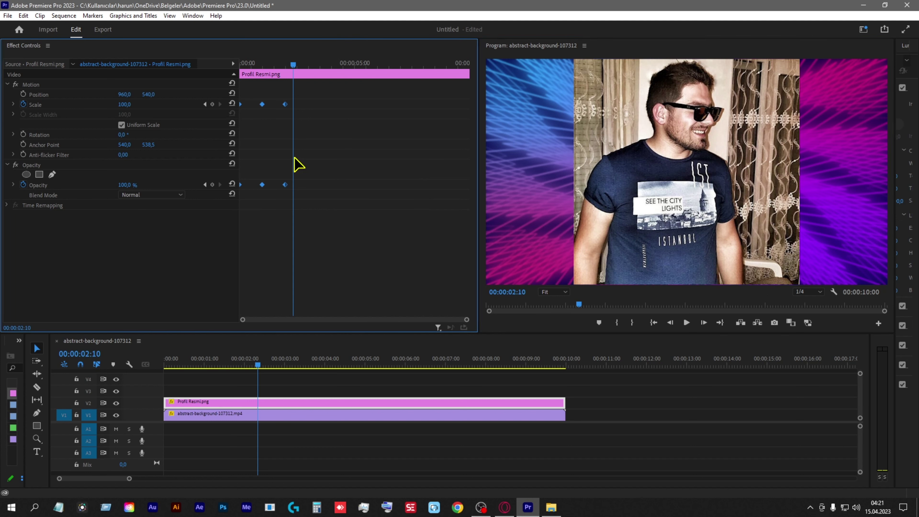
{"action": "left_click", "coordinate": [303, 65]}
{"action": "left_click_drag", "start_coordinate": [304, 66], "coordinate": [309, 66]}
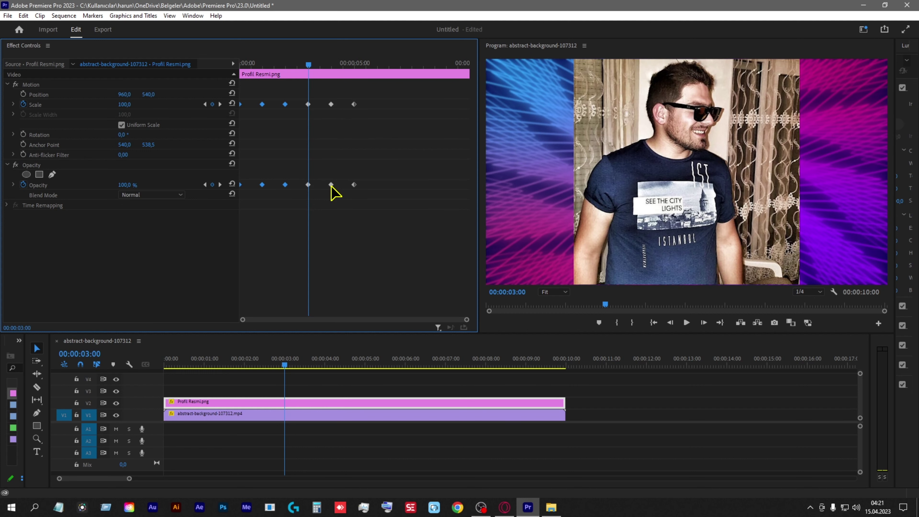
Extend the Profil Resmi photo clip to about 16 seconds and reselect it.
{"action": "left_click", "coordinate": [571, 402]}
{"action": "left_click_drag", "start_coordinate": [565, 401], "coordinate": [819, 395]}
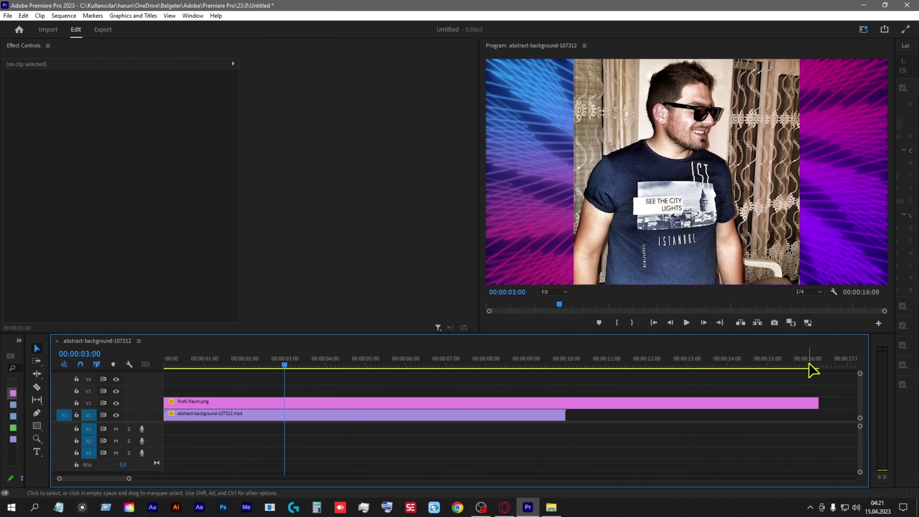
{"action": "left_click", "coordinate": [266, 365]}
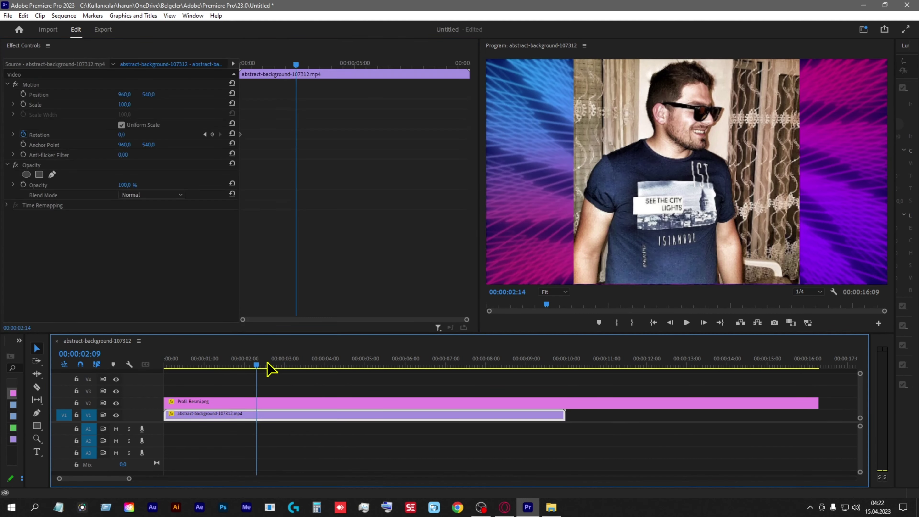
{"action": "left_click", "coordinate": [275, 402]}
Paste the pulse keyframes again out to about 15 seconds, widen the Program monitor and play.
{"action": "left_click_drag", "start_coordinate": [397, 62], "coordinate": [400, 64]}
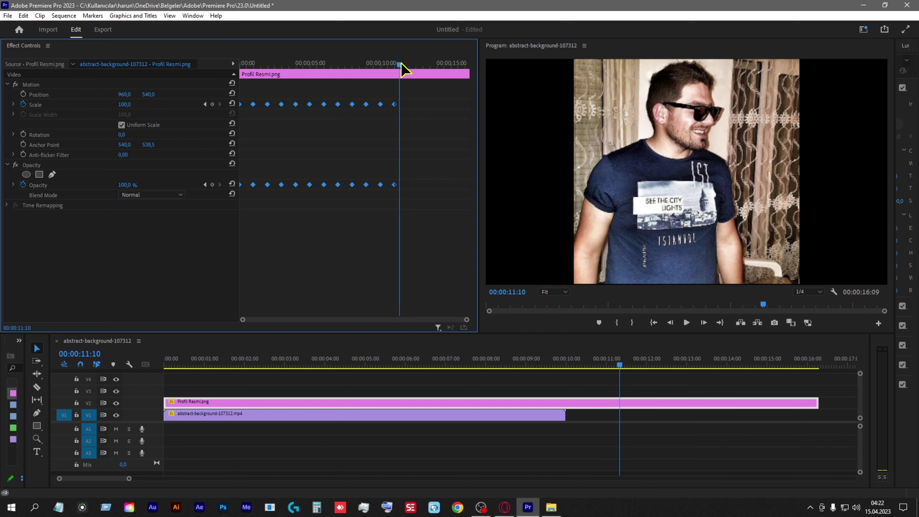
{"action": "left_click_drag", "start_coordinate": [400, 65], "coordinate": [410, 66]}
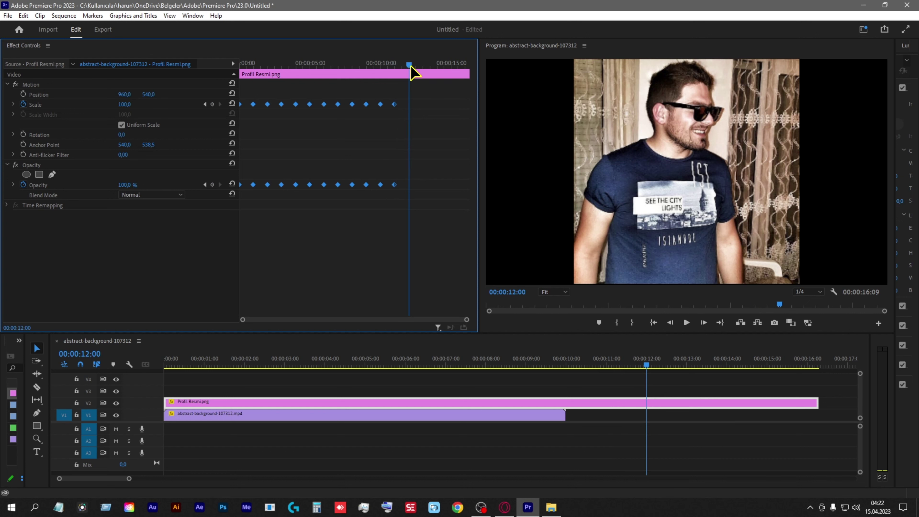
{"action": "left_click_drag", "start_coordinate": [481, 181], "coordinate": [325, 181]}
{"action": "left_click", "coordinate": [608, 322]}
Stop the preview, replay from about 1:13, and enable Rotation keyframing on the photo.
{"action": "left_click", "coordinate": [358, 362]}
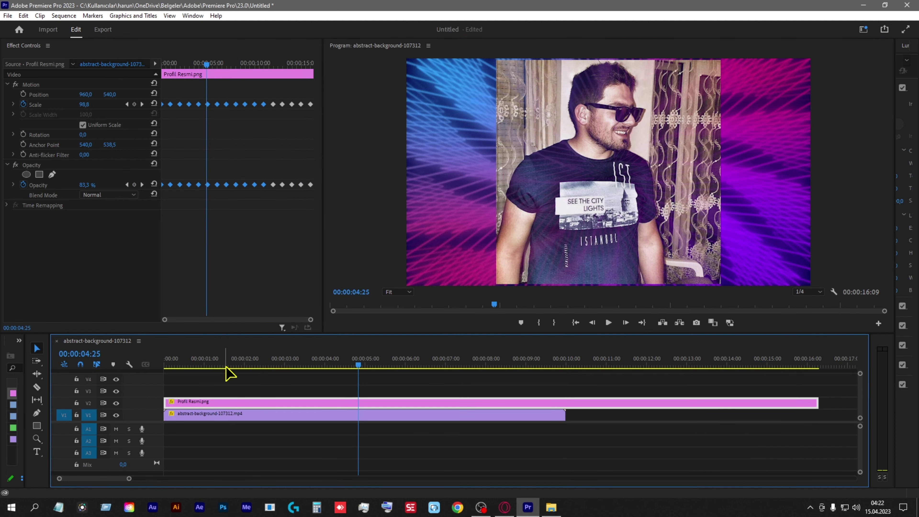
{"action": "left_click", "coordinate": [222, 366]}
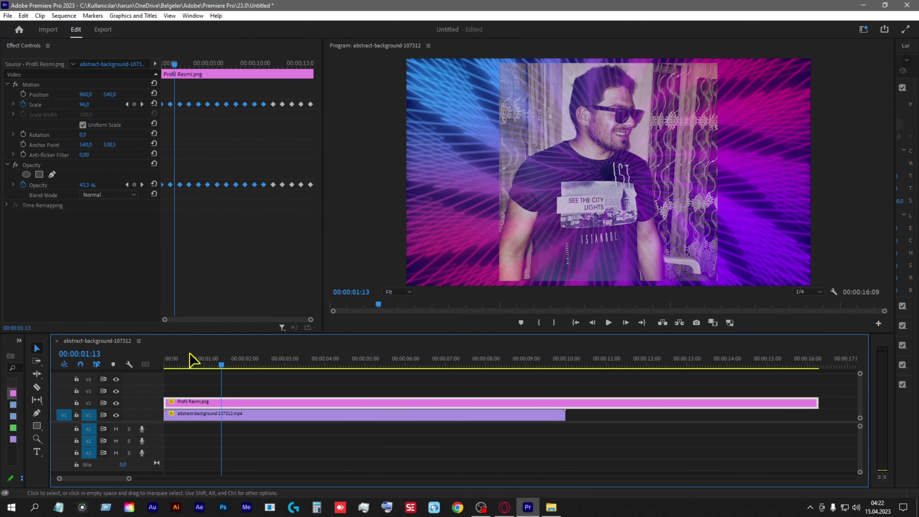
{"action": "key", "text": "space"}
{"action": "key", "text": "space"}
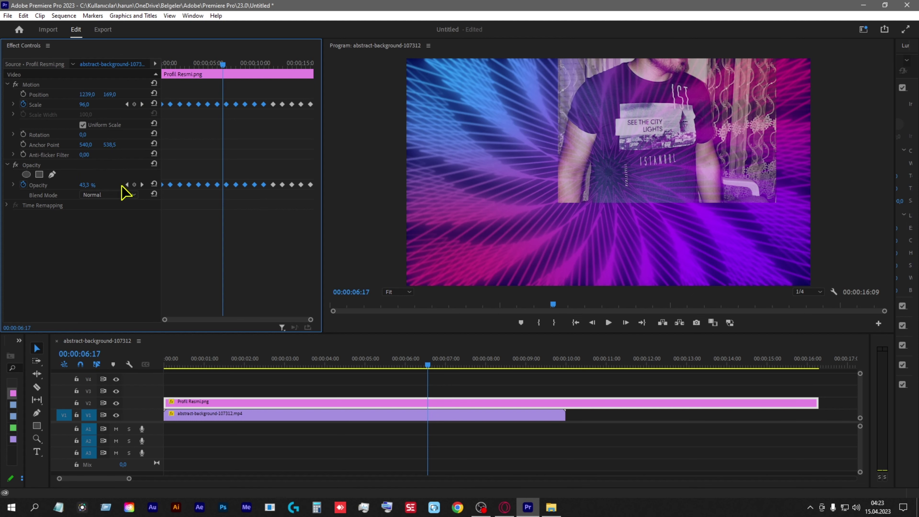
{"action": "left_click", "coordinate": [23, 134]}
Rotate the photo to 222° and play the animation from the start.
{"action": "left_click_drag", "start_coordinate": [83, 134], "coordinate": [93, 135]}
{"action": "key", "text": "Home"}
{"action": "left_click", "coordinate": [609, 322]}
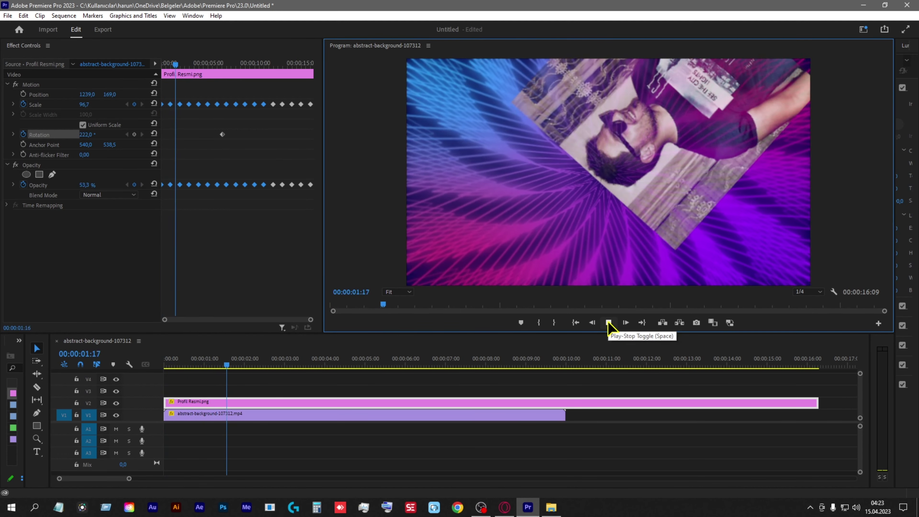
{"action": "left_click", "coordinate": [609, 322]}
Enable Position keyframes at 2:26, then at 1:24 set Position to 871, 693.
{"action": "left_click", "coordinate": [23, 94]}
{"action": "left_click", "coordinate": [187, 64]}
{"action": "left_click_drag", "start_coordinate": [187, 64], "coordinate": [178, 64]}
{"action": "left_click_drag", "start_coordinate": [109, 94], "coordinate": [299, 94]}
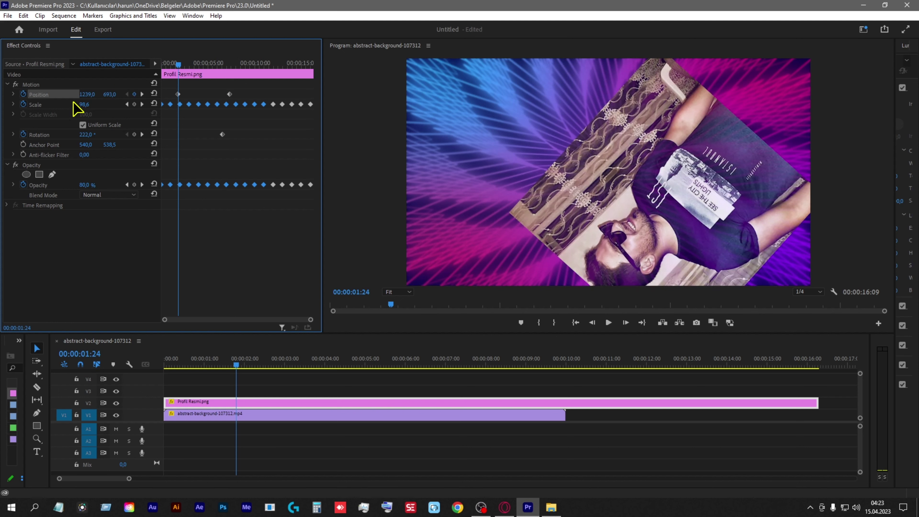
{"action": "left_click_drag", "start_coordinate": [84, 94], "coordinate": [21, 94]}
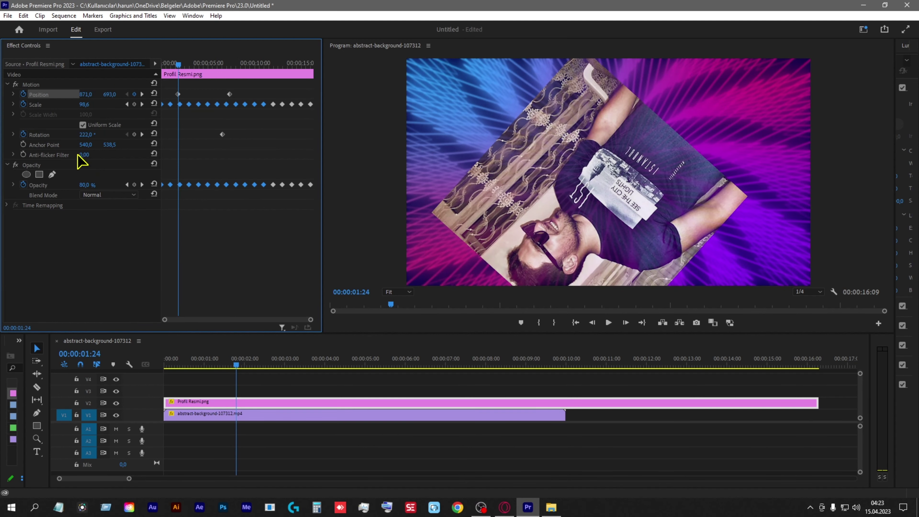
Increase the photo's rotation at 1:24 and play the animation back from the start.
{"action": "left_click_drag", "start_coordinate": [86, 134], "coordinate": [124, 134]}
{"action": "key", "text": "Home"}
{"action": "left_click", "coordinate": [609, 323]}
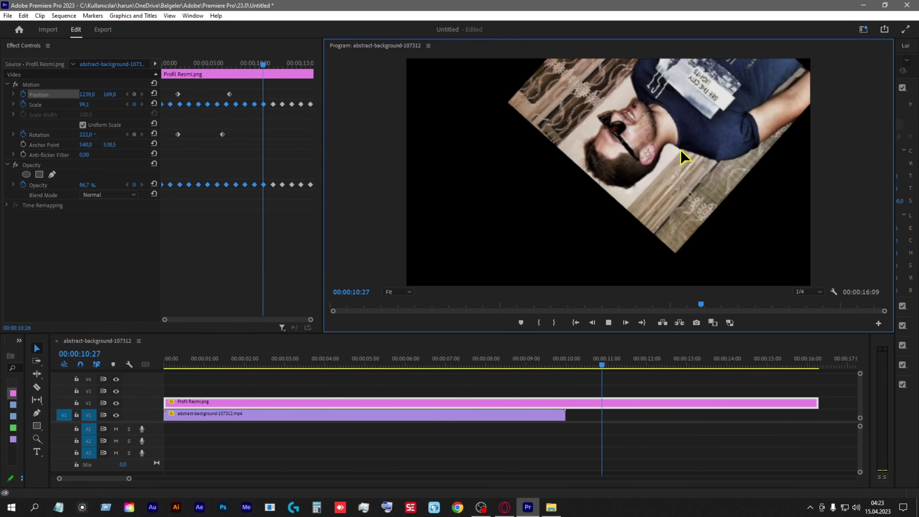
{"action": "left_click", "coordinate": [609, 323]}
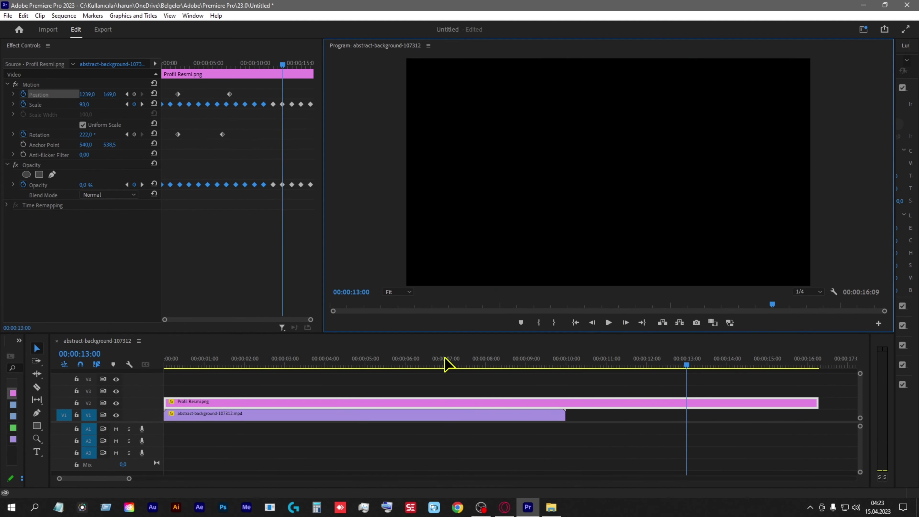
{"action": "left_click", "coordinate": [219, 364]}
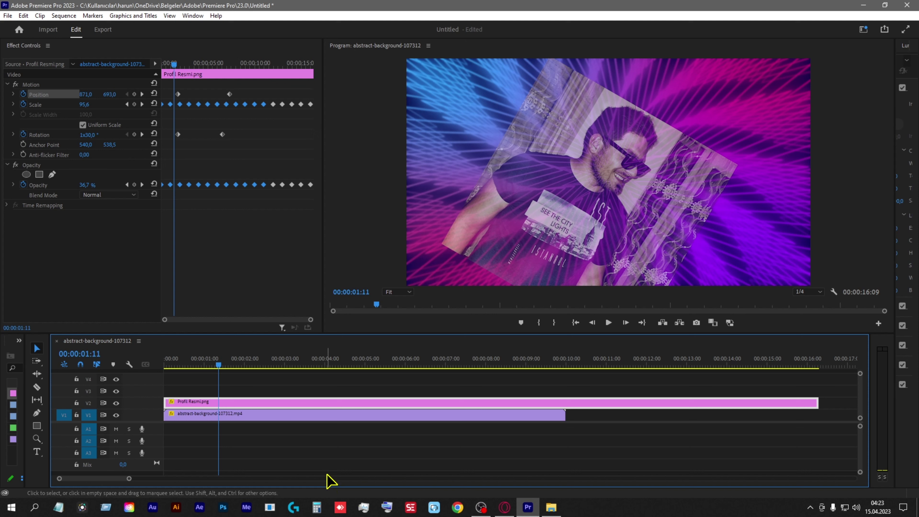